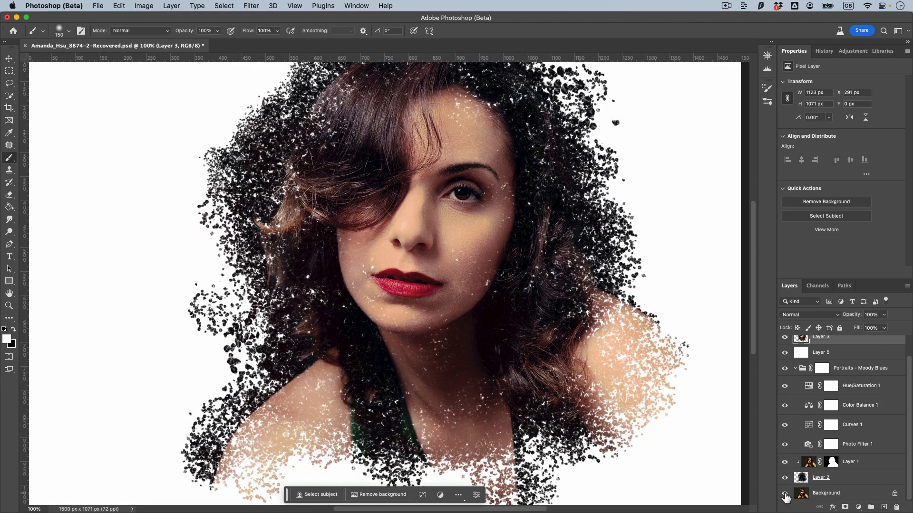
key(super+minus)
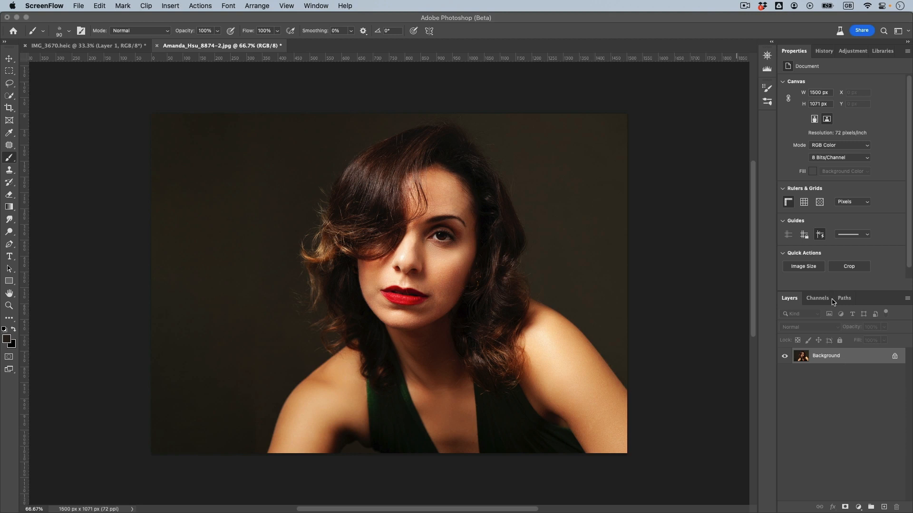
Duplicate the portrait's Background layer onto a new layer above it.
click(834, 348)
key(super+j)
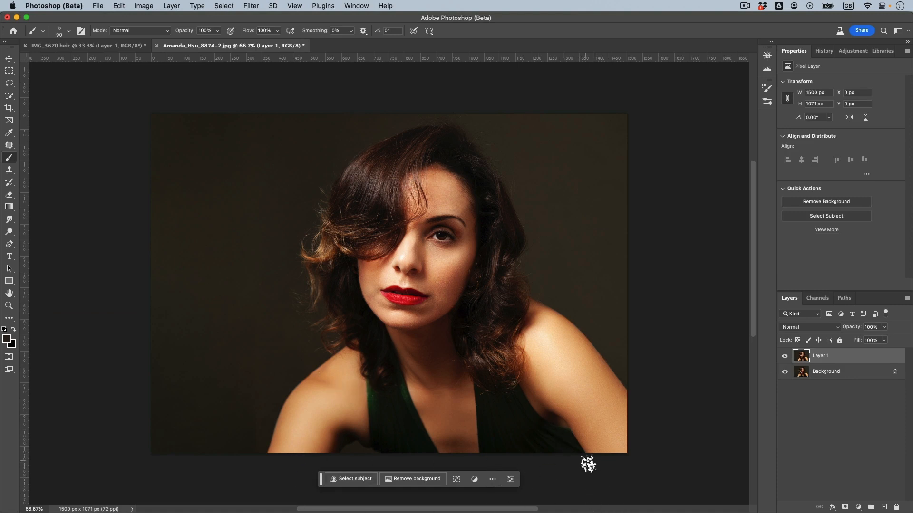
click(144, 6)
mouse_move(118, 6)
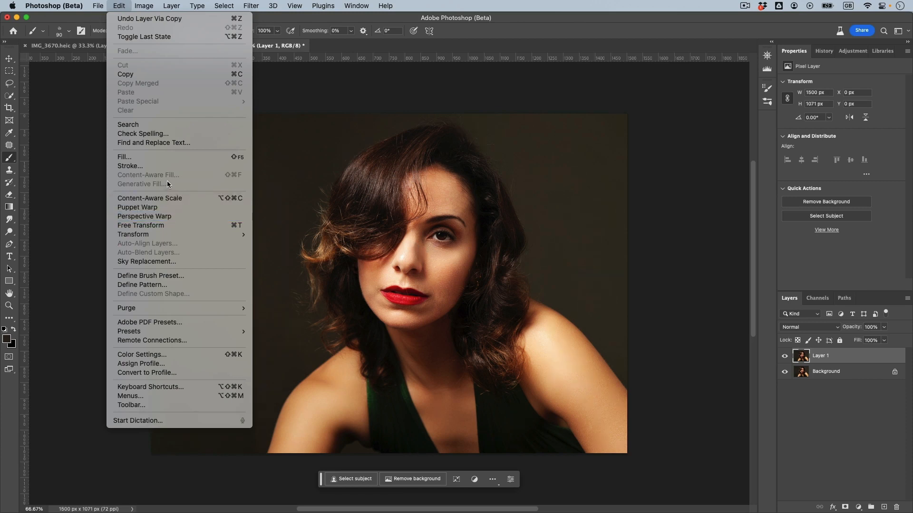
click(144, 4)
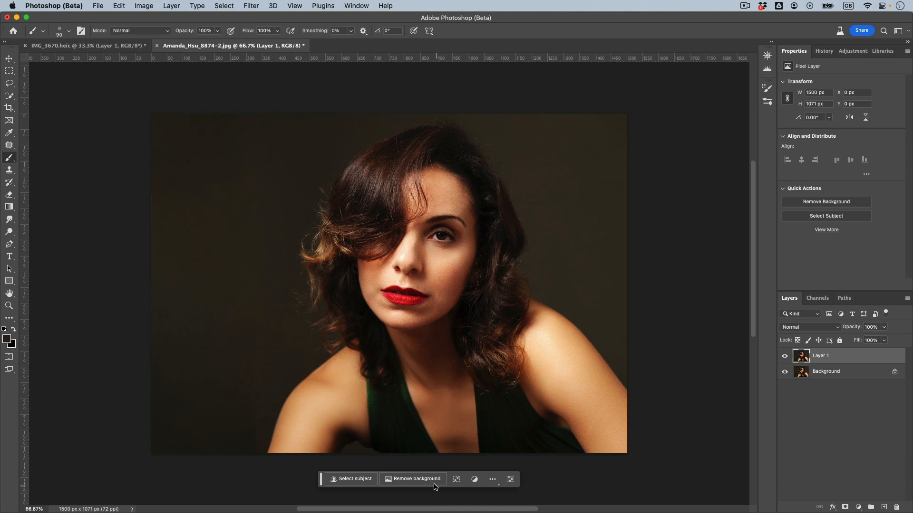
Remove the background from Layer 1 with a mask and hide the original Background layer.
click(355, 479)
click(425, 479)
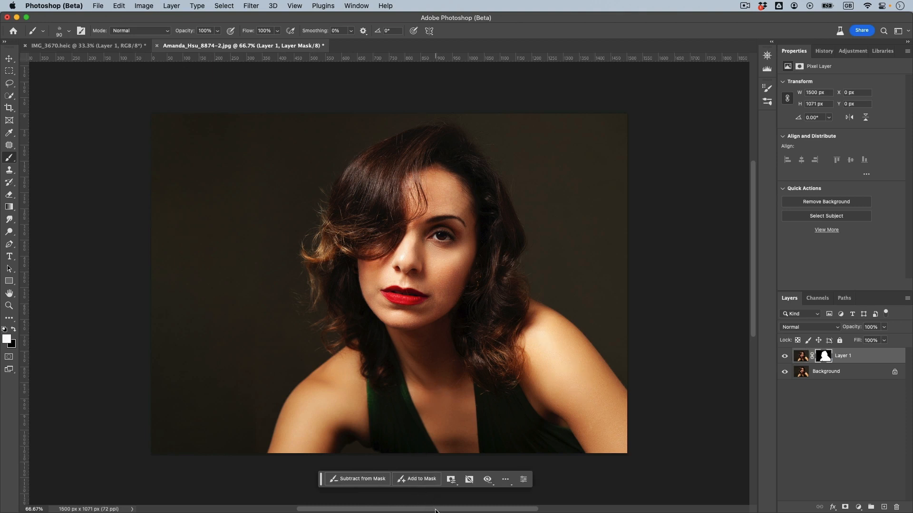
click(784, 372)
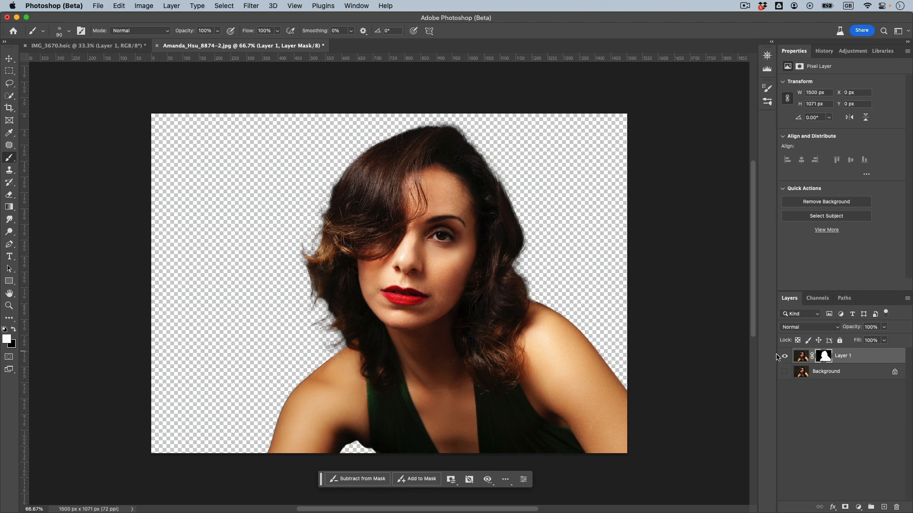
Add an empty layer directly above the Background layer and clip the masked Layer 1 to it.
click(850, 379)
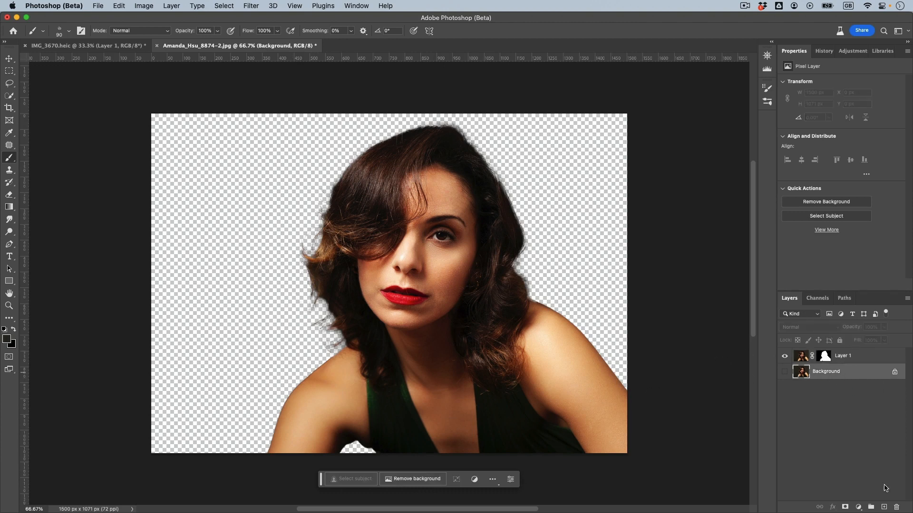
click(884, 508)
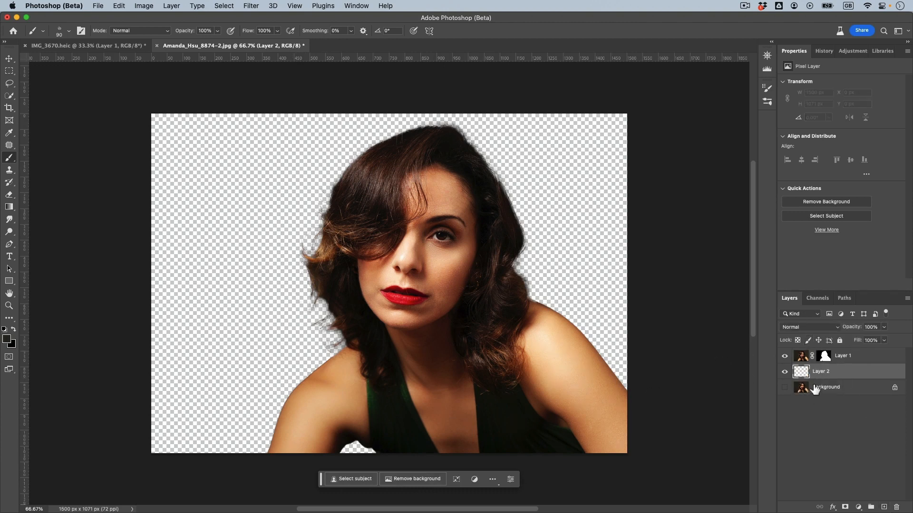
click(803, 357)
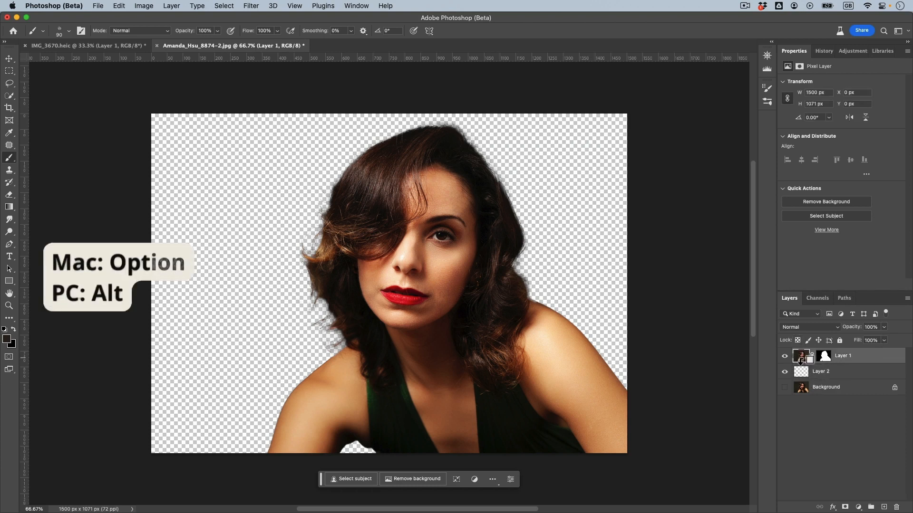
alt+click(808, 364)
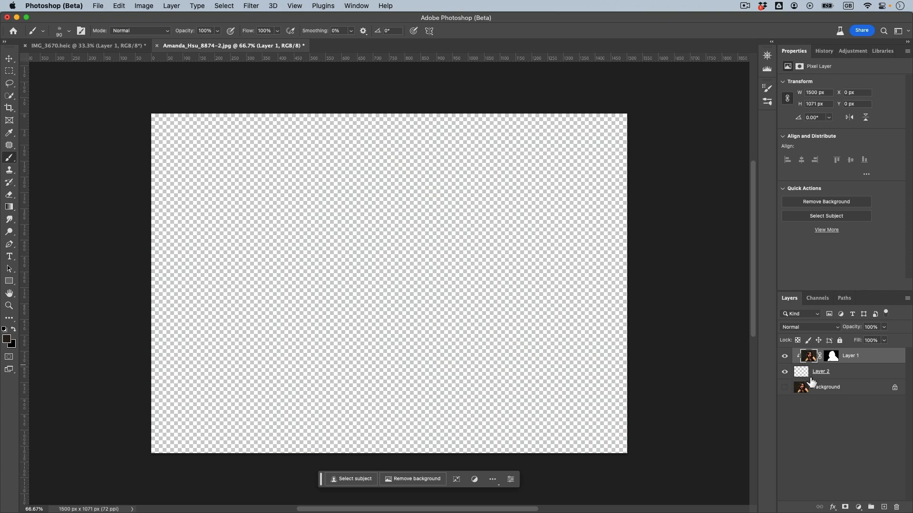
Paint on Layer 2 in black with an enlarged splatter brush to reveal the woman's face and surrounding hair.
click(802, 372)
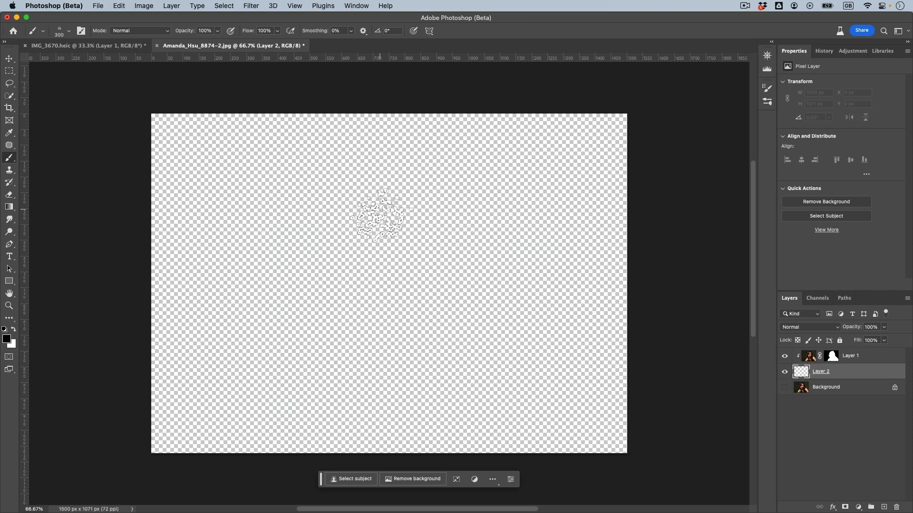
key(bracketright)
key(bracketright)
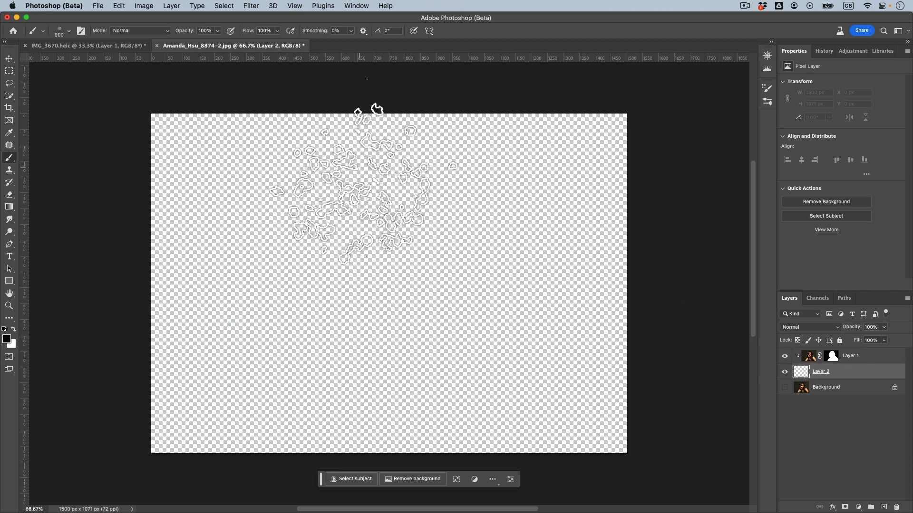
key(bracketleft)
key(bracketleft)
mouse_move(380, 200)
mouse_down()
mouse_move(362, 180)
mouse_move(435, 204)
mouse_move(410, 227)
mouse_move(388, 214)
mouse_move(363, 291)
mouse_up()
key(bracketright)
key(bracketright)
key(bracketleft)
key(bracketleft)
mouse_move(468, 275)
mouse_down()
mouse_move(446, 314)
mouse_move(410, 313)
mouse_up()
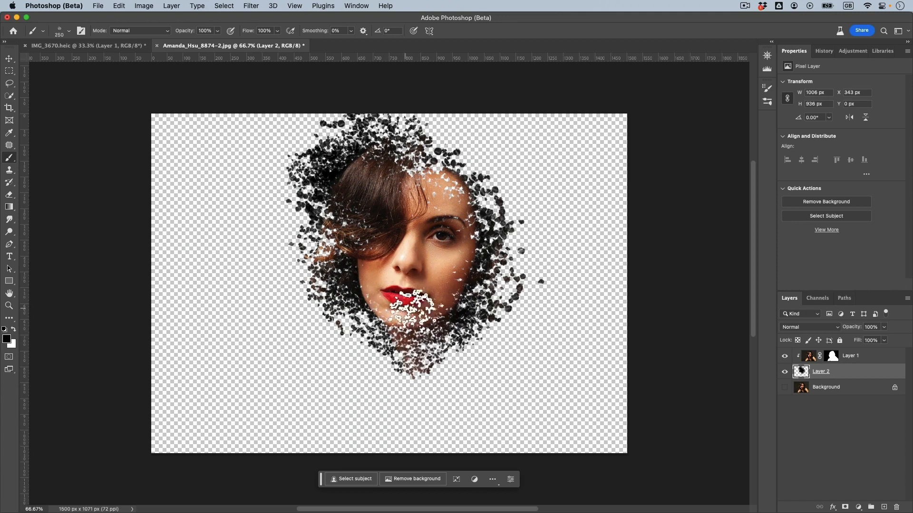
Extend the black splatter painting on Layer 2 over the neck, shoulders and dress, enlarging the brush to 400.
key(bracketleft)
key(bracketleft)
mouse_move(446, 198)
mouse_down()
mouse_move(455, 244)
mouse_move(374, 310)
mouse_move(448, 276)
mouse_move(405, 271)
mouse_move(366, 340)
mouse_move(376, 361)
mouse_move(418, 376)
mouse_move(437, 309)
mouse_move(455, 385)
mouse_move(359, 378)
mouse_up()
key(bracketright)
key(bracketright)
key(bracketright)
key(bracketright)
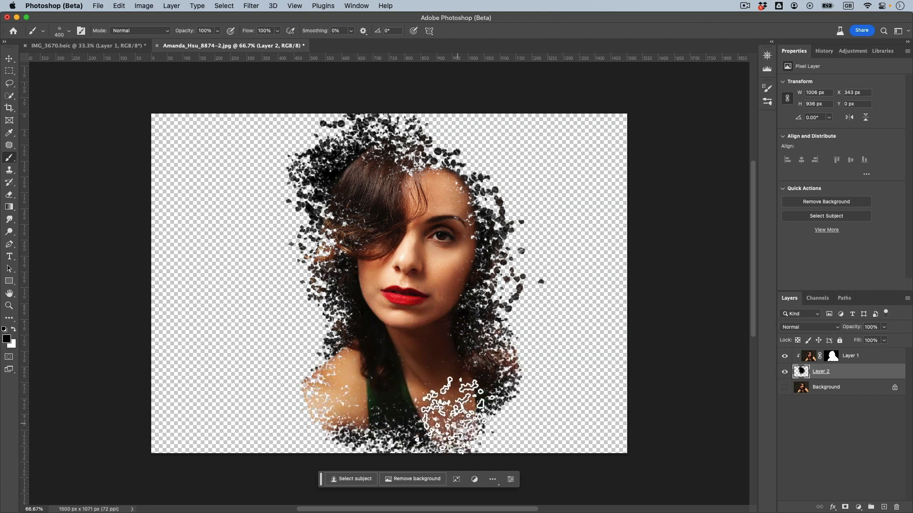
mouse_move(483, 216)
mouse_down()
mouse_move(456, 307)
mouse_move(442, 406)
mouse_move(392, 340)
mouse_move(361, 418)
mouse_up()
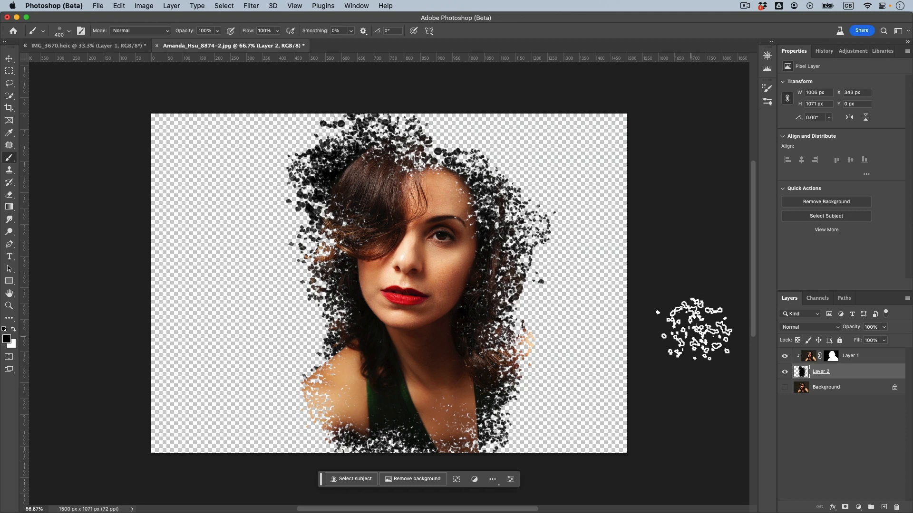
key(e)
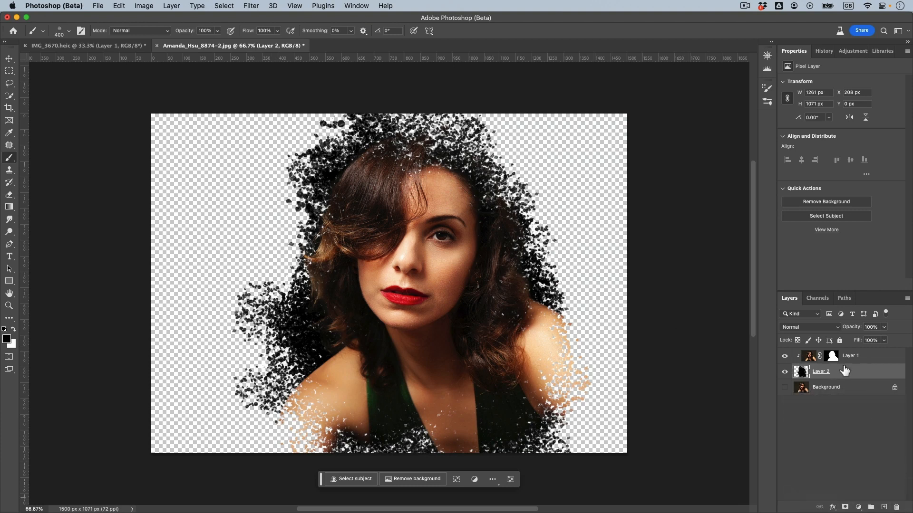
Replace the painted Layer 2 with a new empty layer and clip Layer 1 to it.
drag(845, 371, 896, 507)
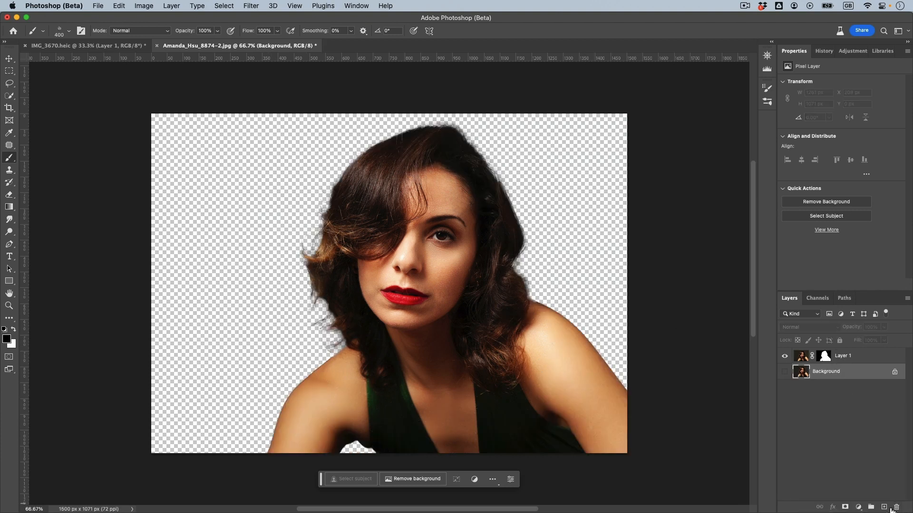
click(884, 507)
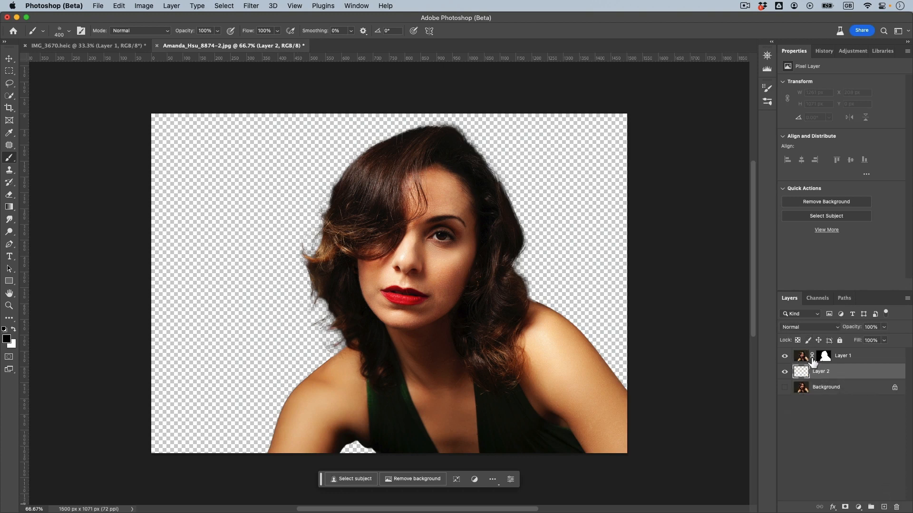
alt+drag(812, 368, 826, 374)
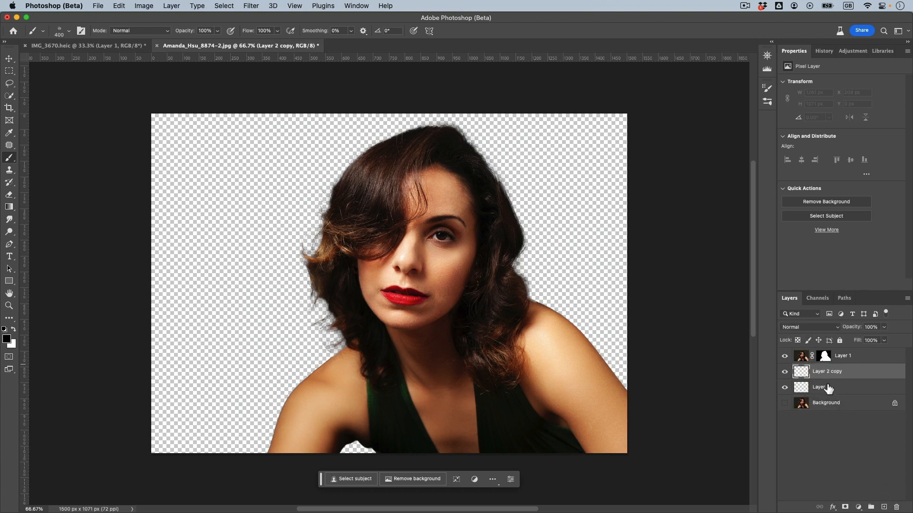
key(super+z)
alt+click(809, 364)
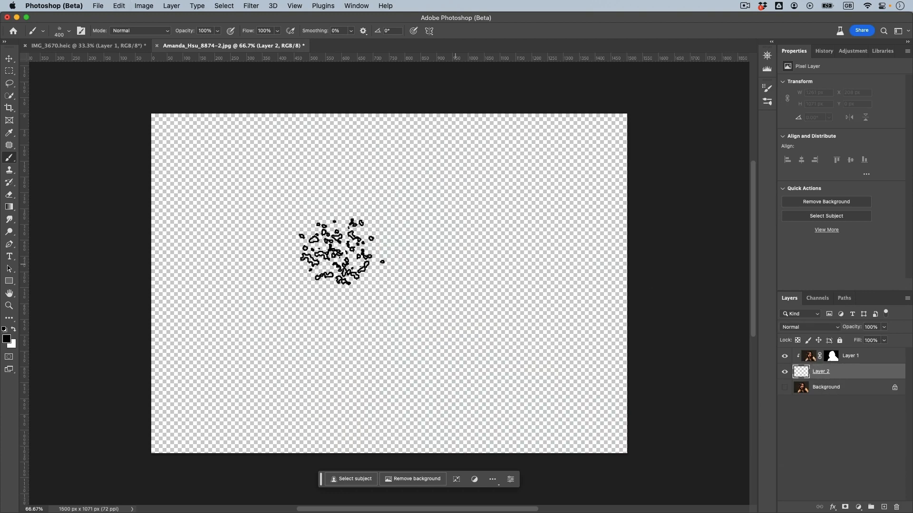
Paint black splatter strokes on the new Layer 2, reducing the brush to 250, to reveal the portrait with scattered edges.
mouse_move(316, 183)
mouse_down()
mouse_move(399, 275)
mouse_move(420, 158)
mouse_move(347, 221)
mouse_up()
click(468, 323)
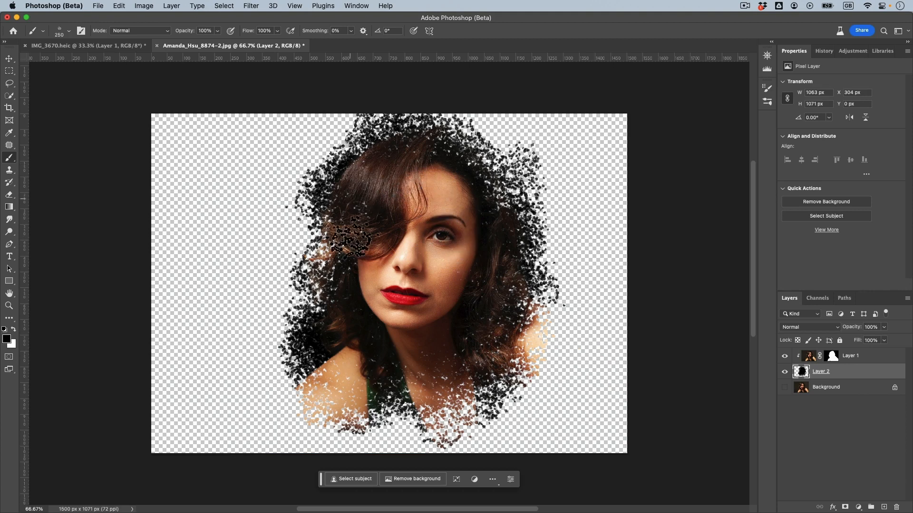
click(350, 238)
click(350, 239)
drag(446, 406, 409, 415)
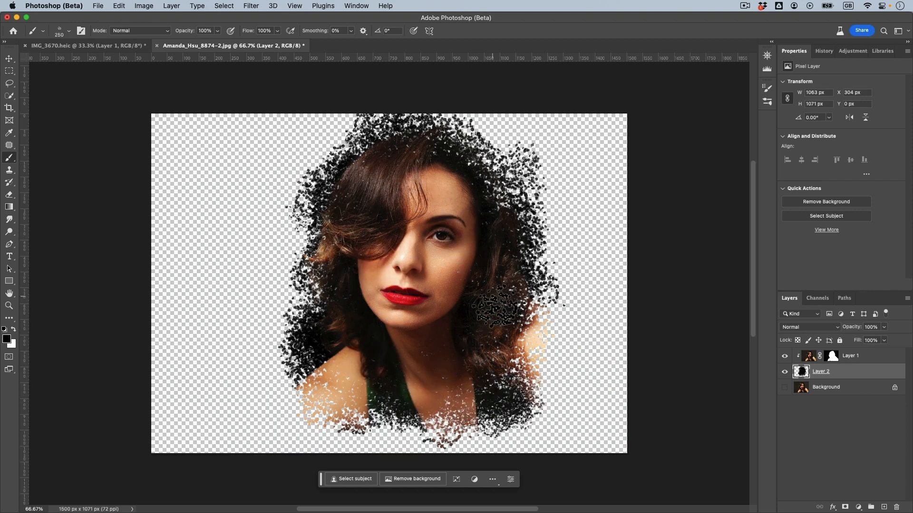
click(497, 309)
drag(411, 168, 385, 198)
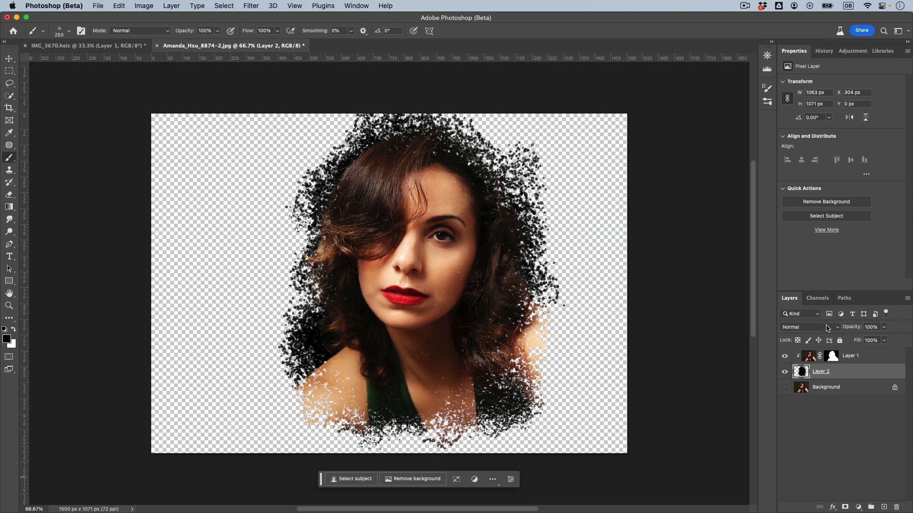
Apply the Moody Blues portrait adjustment preset above Layer 1.
click(858, 355)
click(858, 507)
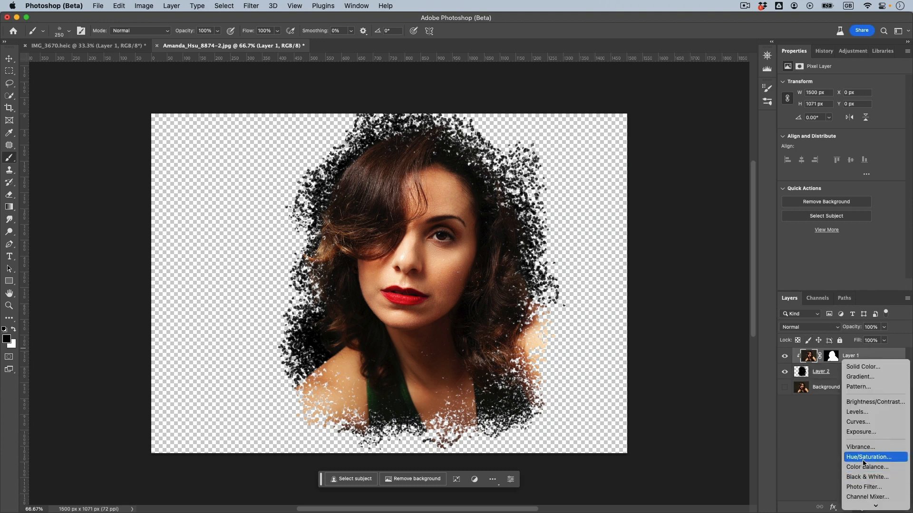
click(824, 51)
click(852, 53)
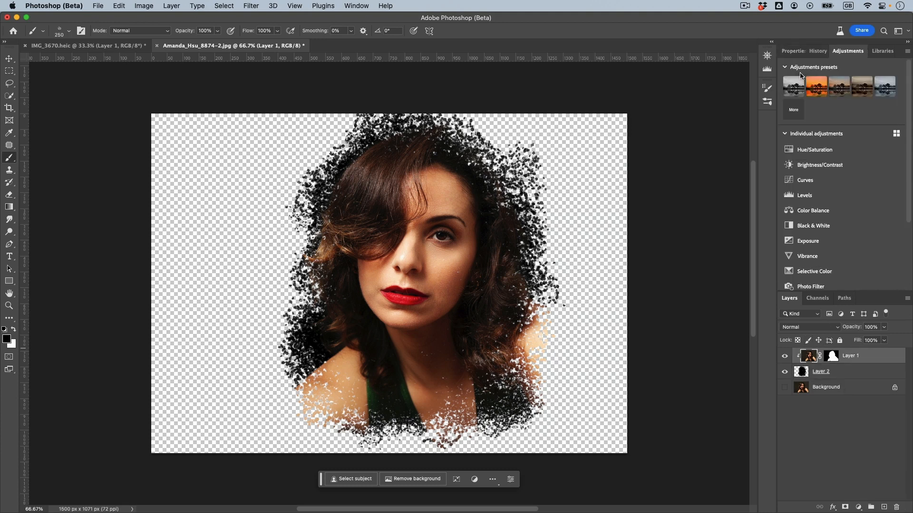
click(793, 110)
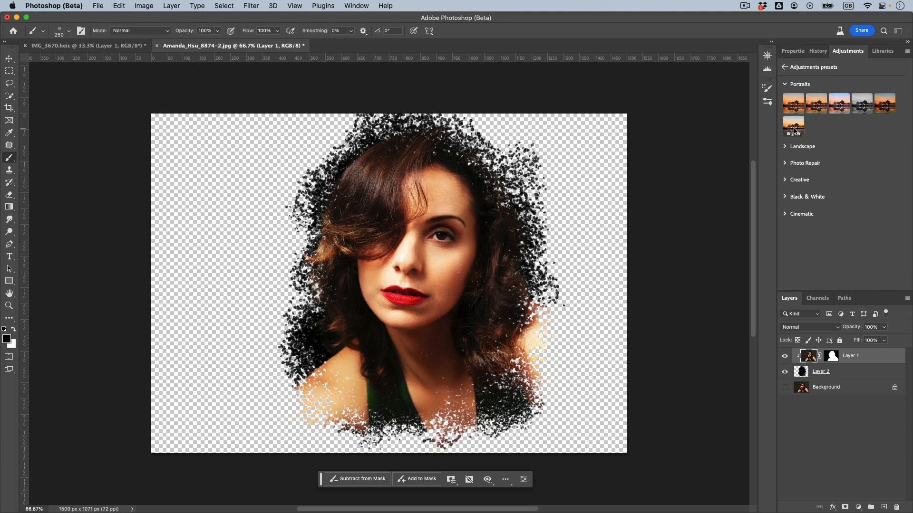
click(789, 181)
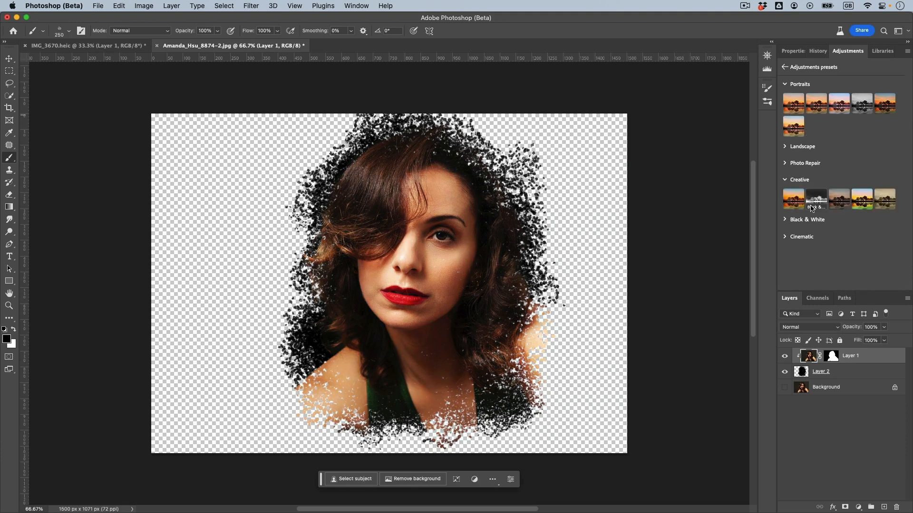
click(839, 103)
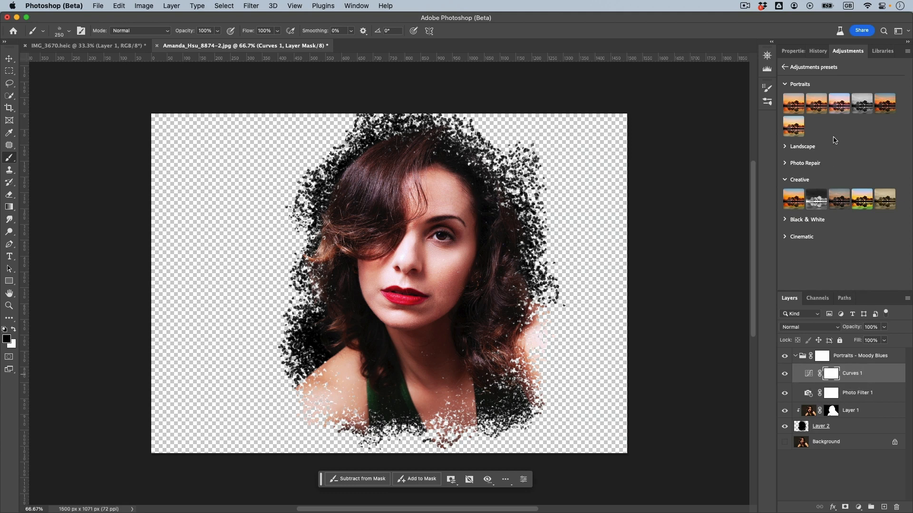
Reshape the Curves 1 adjustment, moving its highlight point to input 194, output 196 and nudging its shadow point.
click(808, 374)
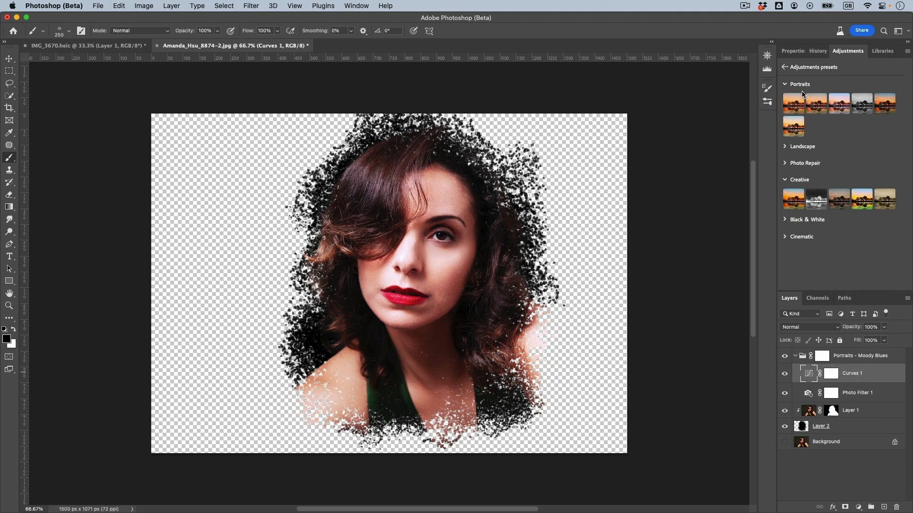
click(793, 51)
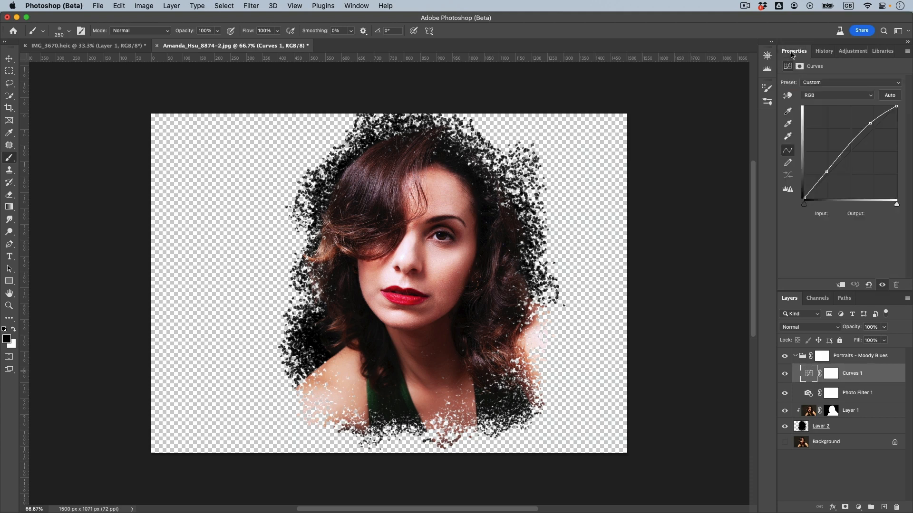
click(872, 125)
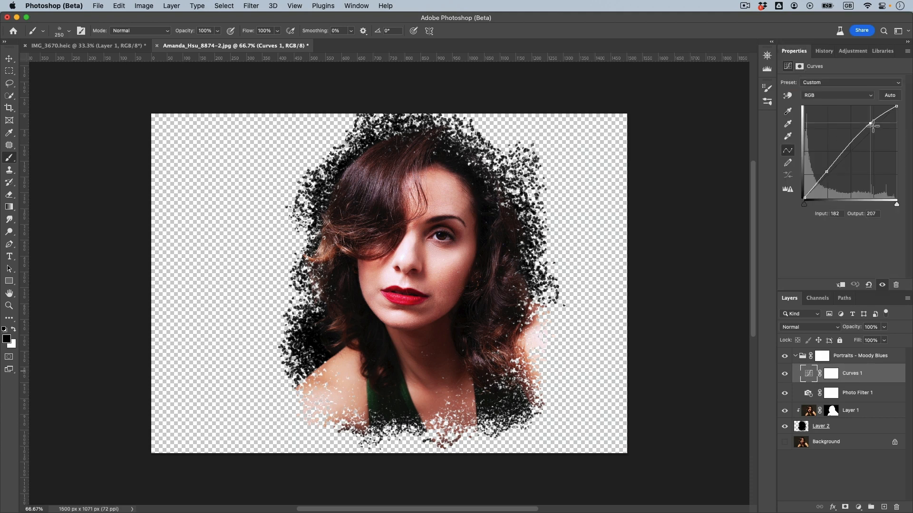
drag(873, 126, 877, 129)
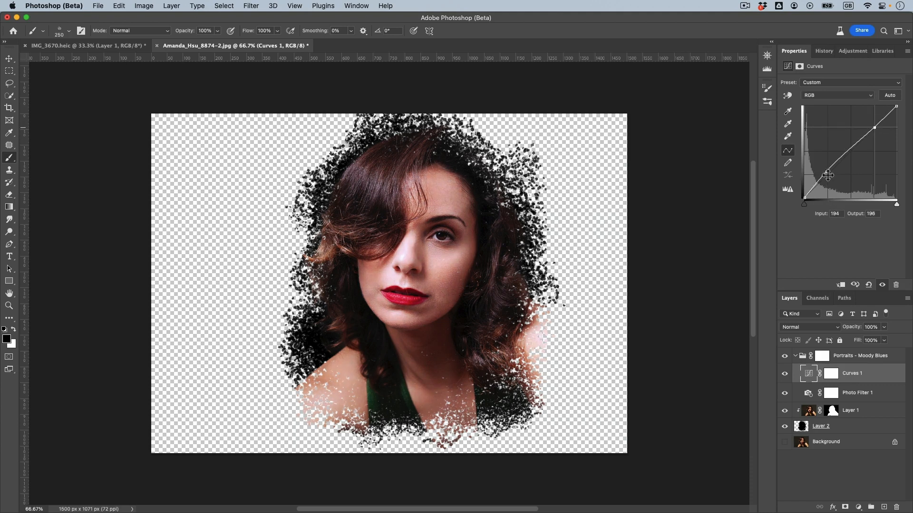
drag(827, 175, 827, 174)
Adjust the density of the cooling filter in the Photo Filter 1 adjustment.
click(869, 399)
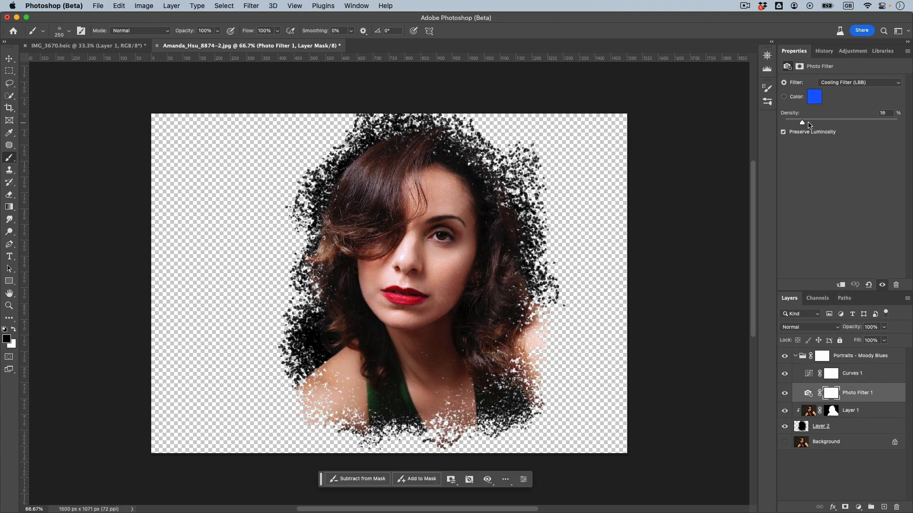
drag(821, 124, 805, 124)
Add a Color Balance adjustment at the top of the Moody Blues group, with midtones at red +14 and yellow-blue -14.
click(855, 361)
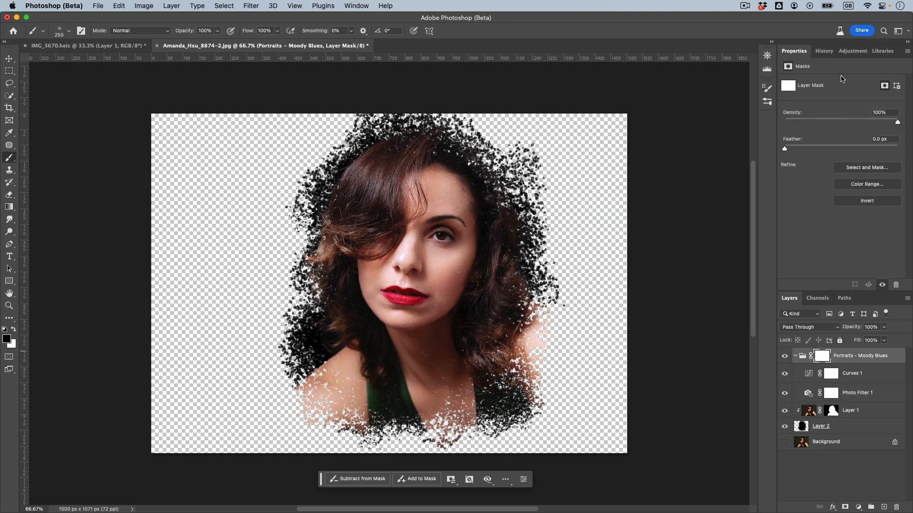
click(859, 507)
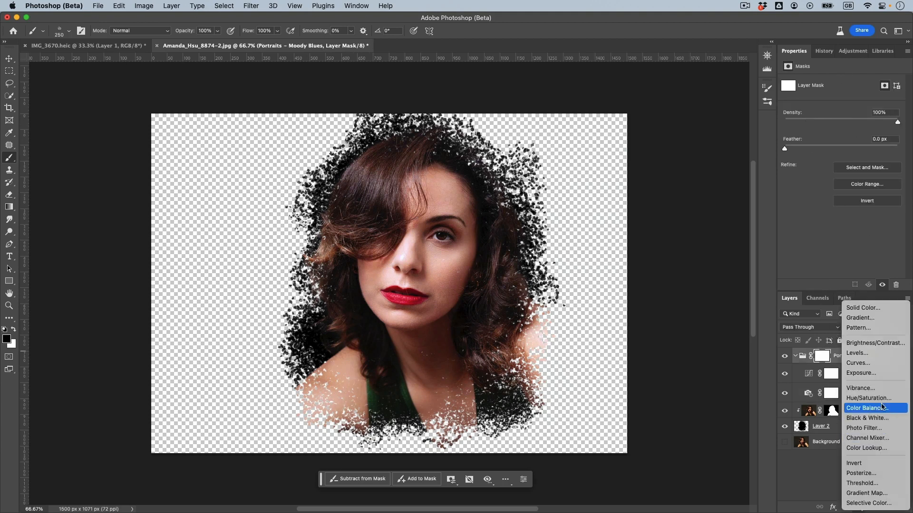
click(882, 407)
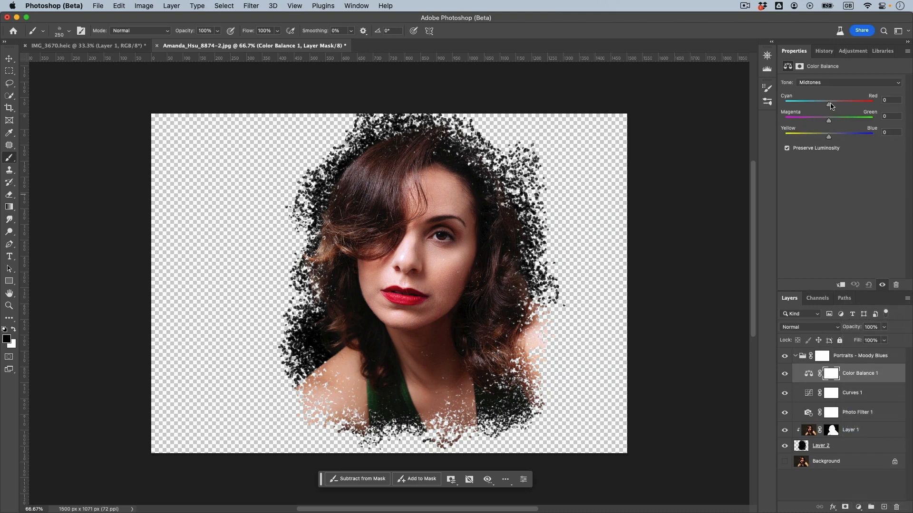
drag(835, 105, 835, 106)
Set the Color Balance 1 shadows to cyan-red -10 and yellow-blue +18.
click(825, 85)
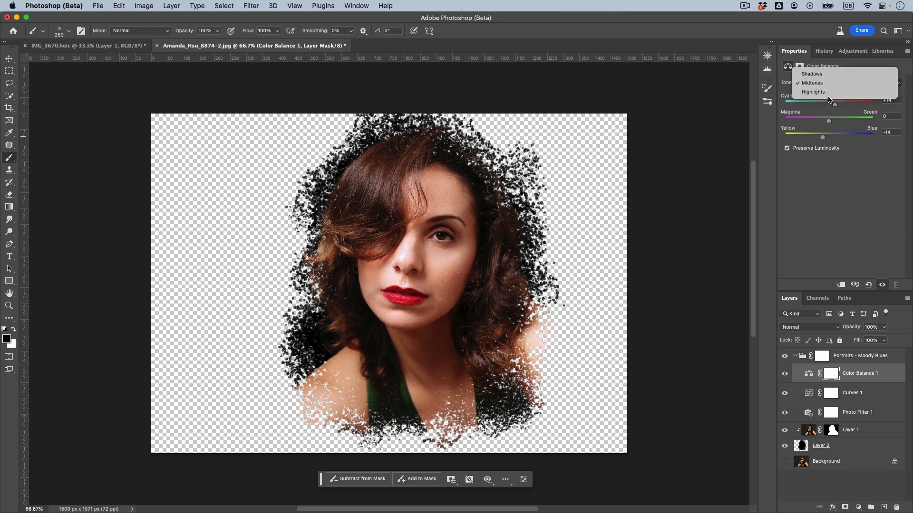
click(831, 72)
drag(830, 135, 833, 135)
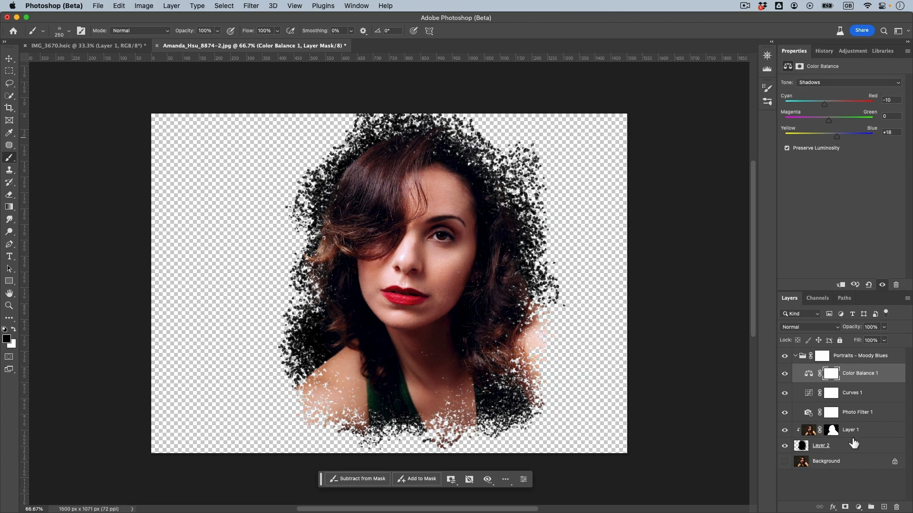
Add a Hue/Saturation adjustment above Color Balance 1, colorized with hue 30, saturation 25 and lightness +8.
click(858, 507)
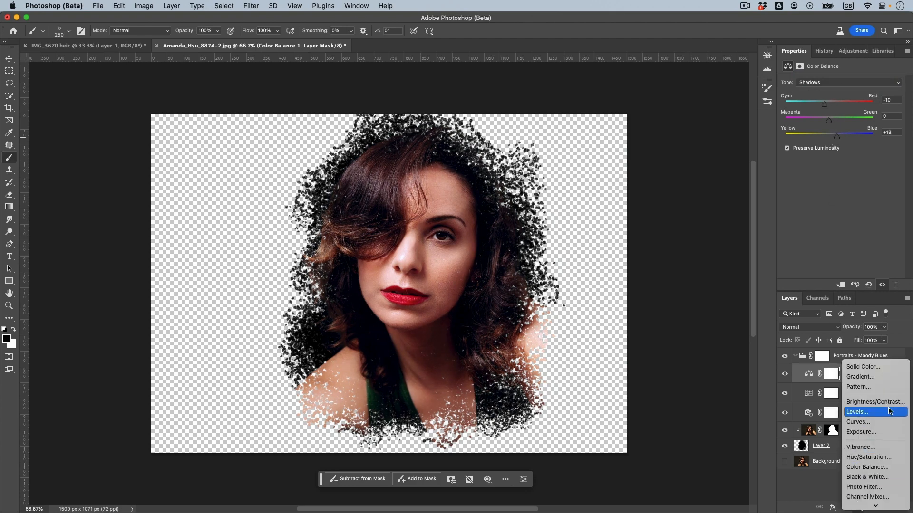
click(884, 457)
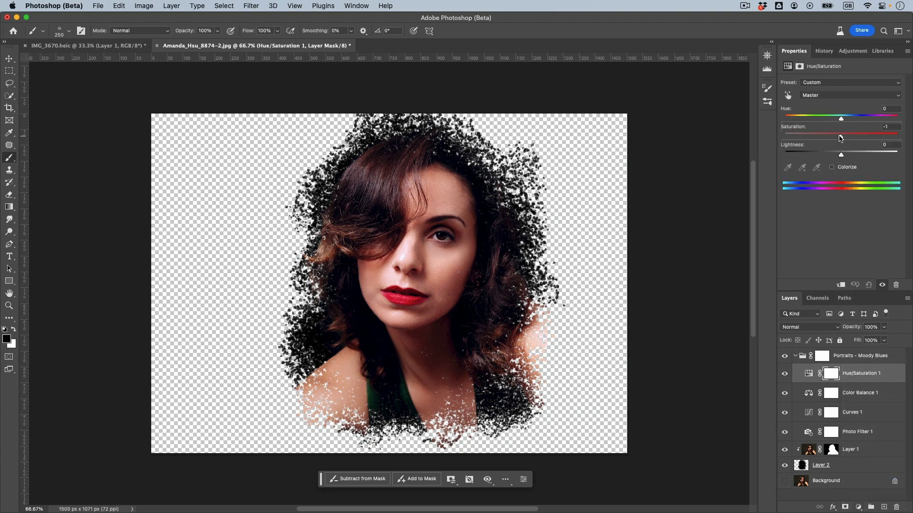
click(836, 168)
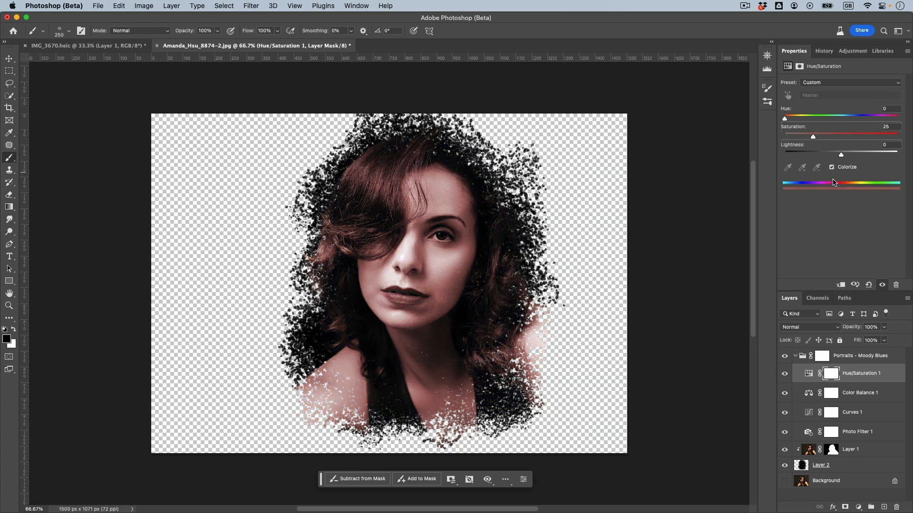
mouse_move(785, 118)
mouse_down()
mouse_move(809, 119)
mouse_move(795, 119)
mouse_up()
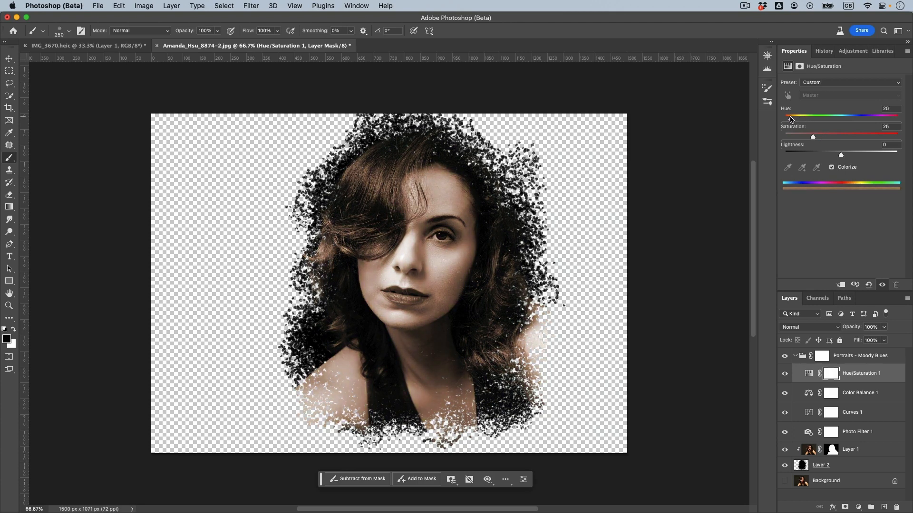
drag(793, 119, 794, 118)
drag(840, 155, 843, 156)
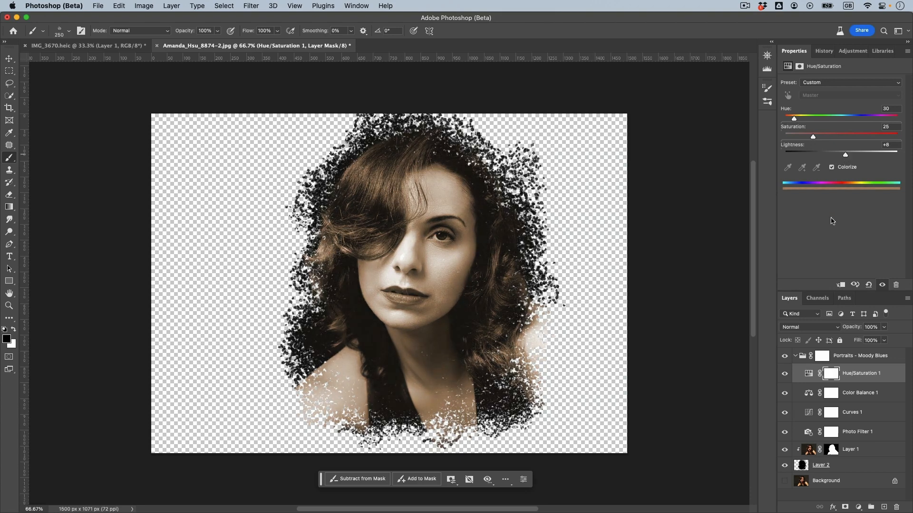
key(super+minus)
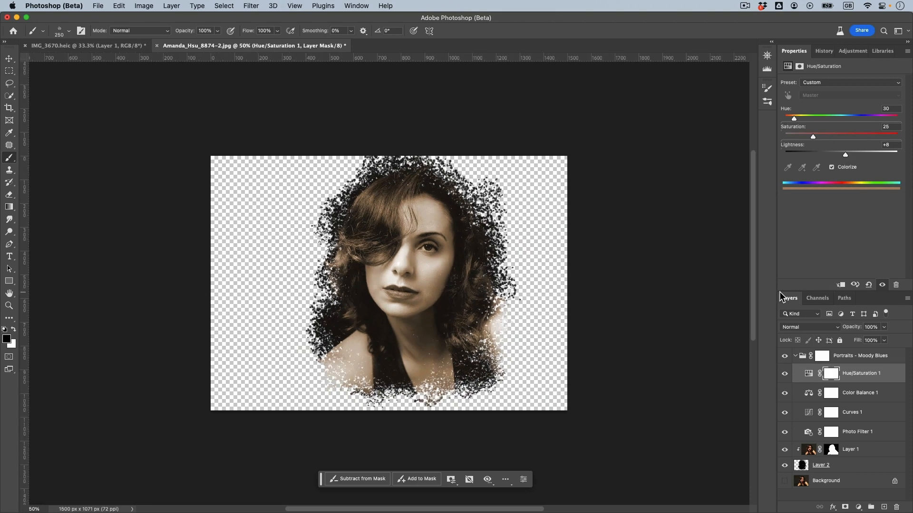
key(super+plus)
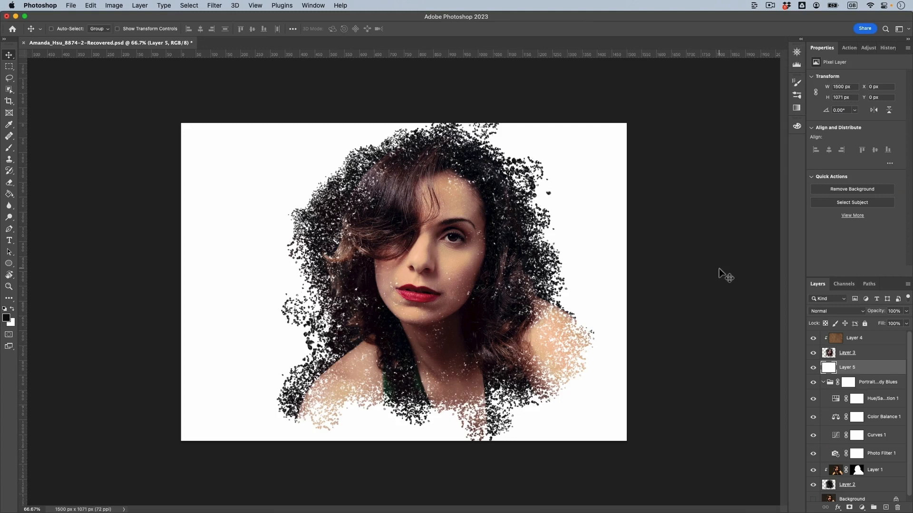
Compare the recovered portrait document with the clipped brown texture on Layer 4 hidden and shown.
click(813, 337)
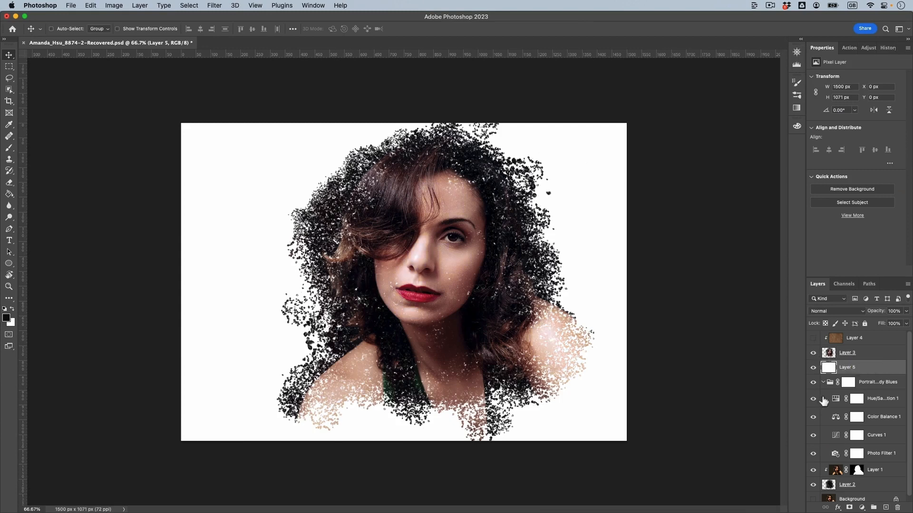
click(813, 338)
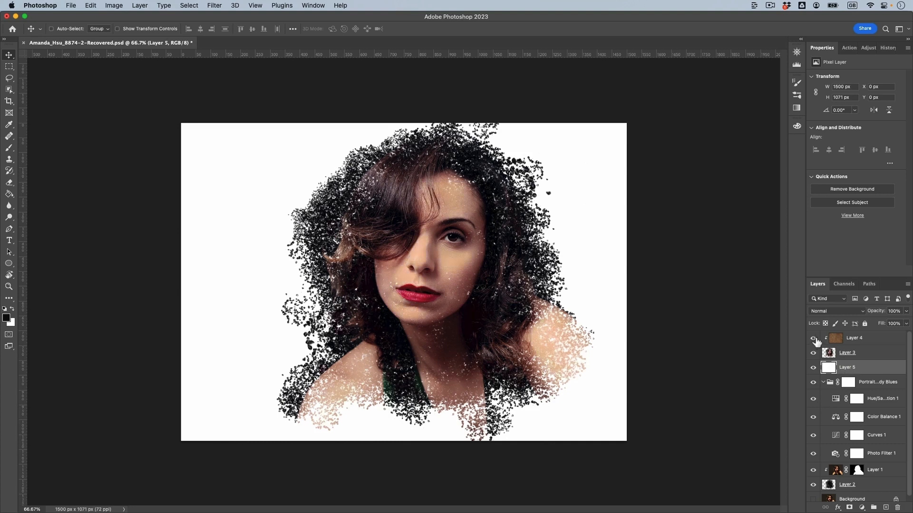